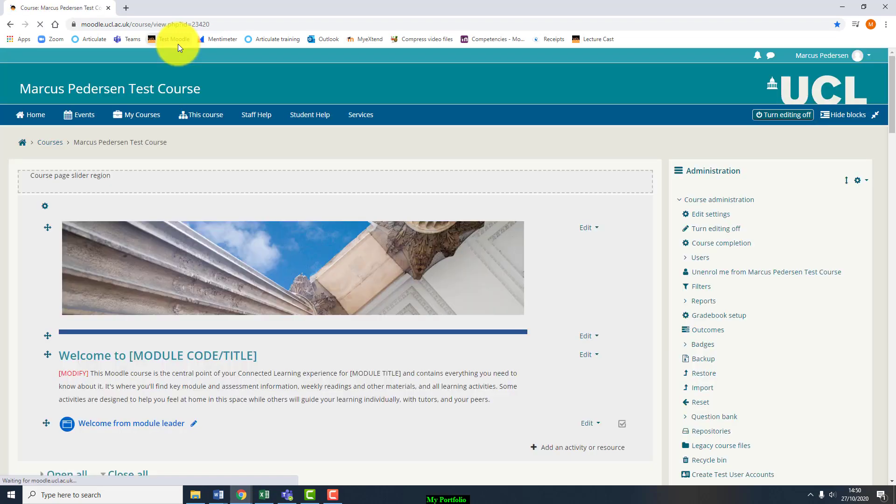
Step: Go to the My home dashboard and scroll down to the Course overview list
left_click(24, 143)
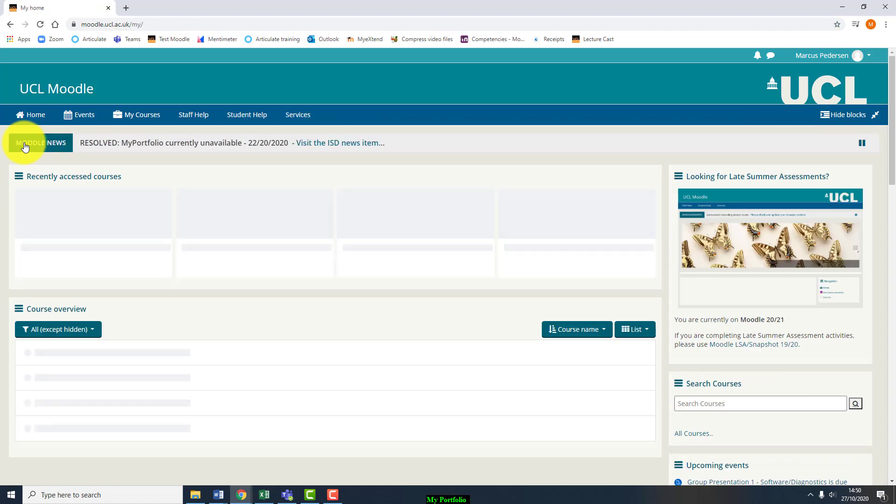
scroll(719, 224, "down", 3)
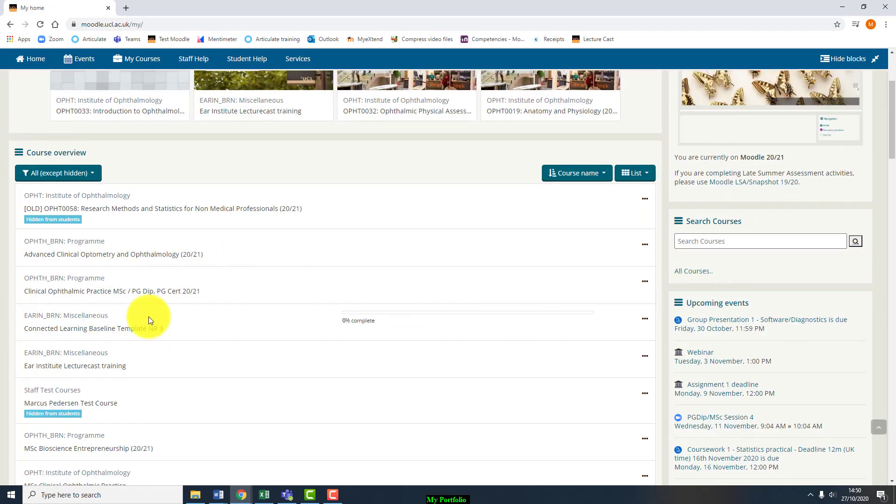
scroll(148, 320, "down", 1)
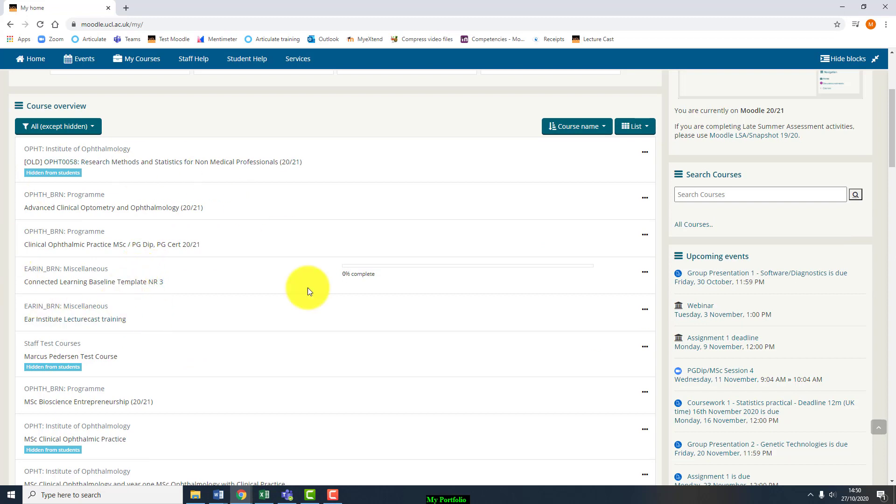
Step: Open the test course under Staff Test Courses and turn editing on
left_click(59, 361)
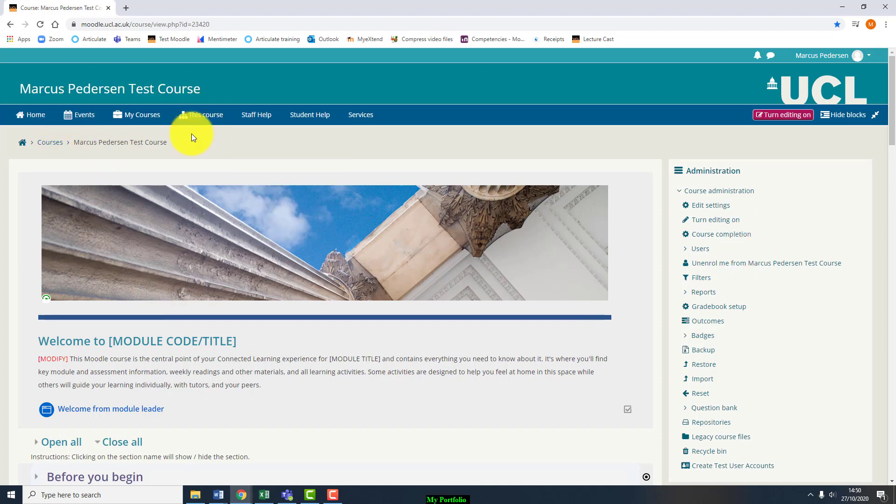
left_click(759, 120)
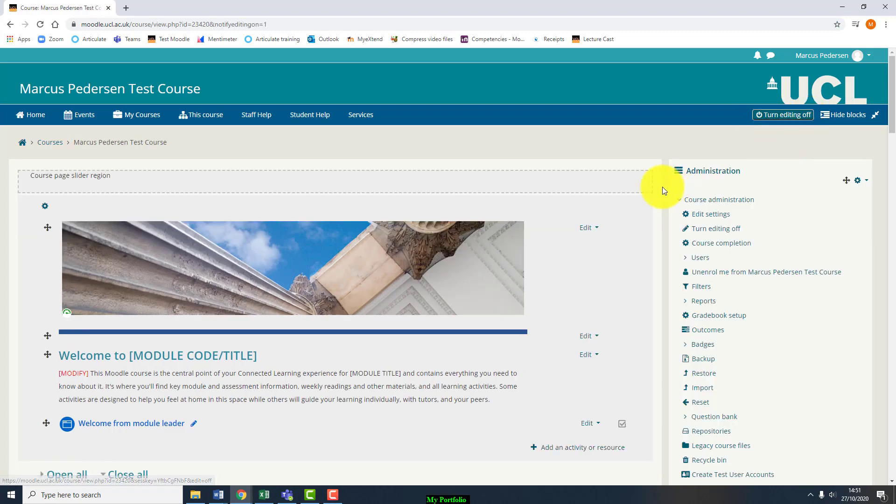
Step: Scroll through the editable course sections from Before you begin down to Staff Area
scroll(575, 195, "down", 1)
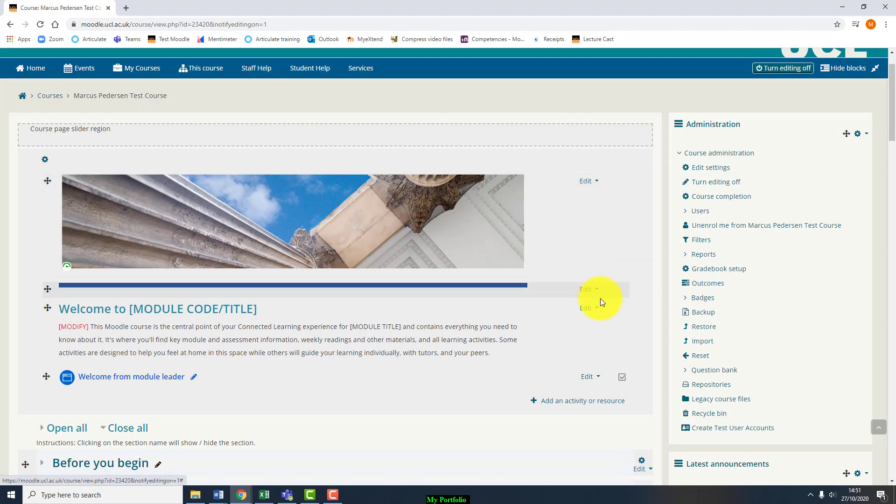
scroll(637, 238, "up", 1)
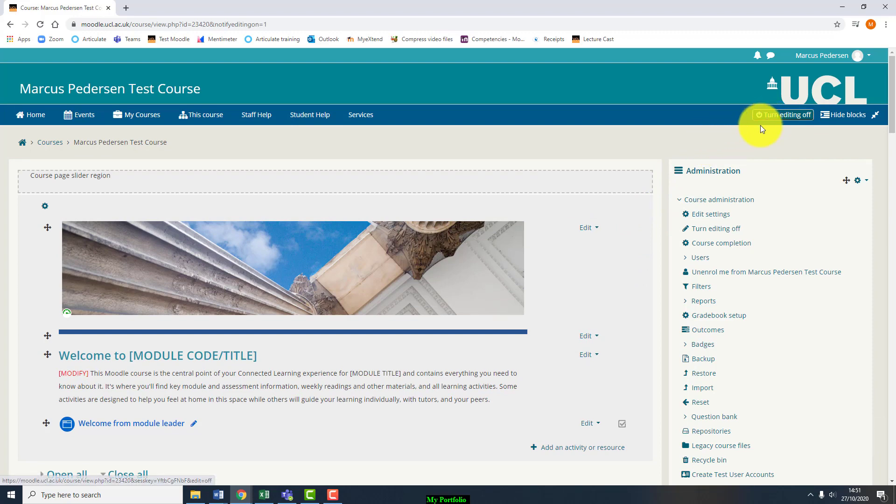
scroll(606, 248, "down", 1)
scroll(606, 248, "down", 1)
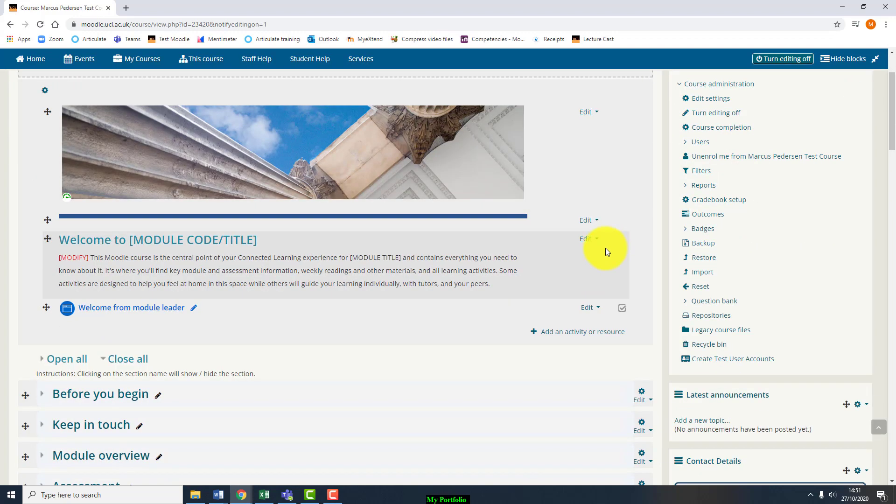
scroll(605, 247, "up", 1)
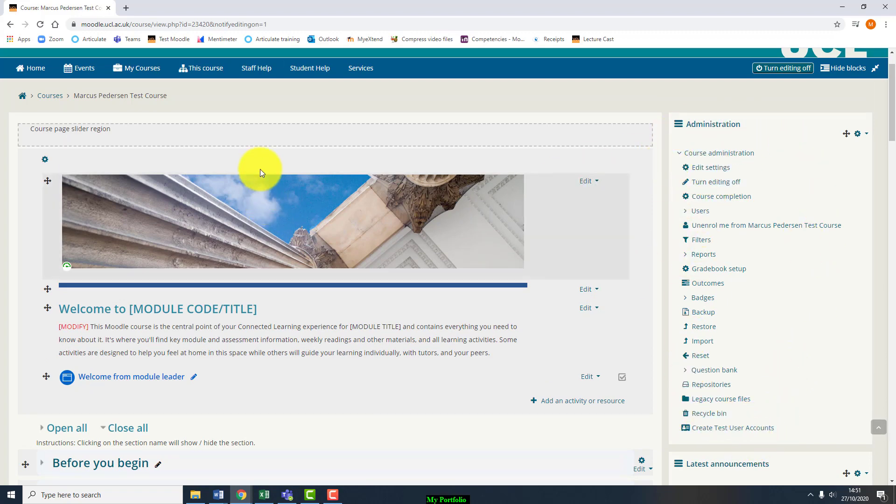
scroll(20, 200, "down", 3)
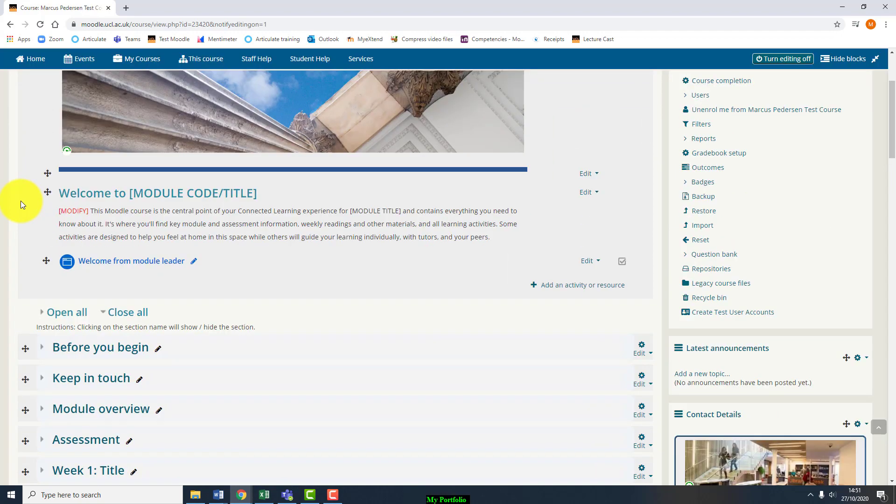
scroll(21, 200, "down", 2)
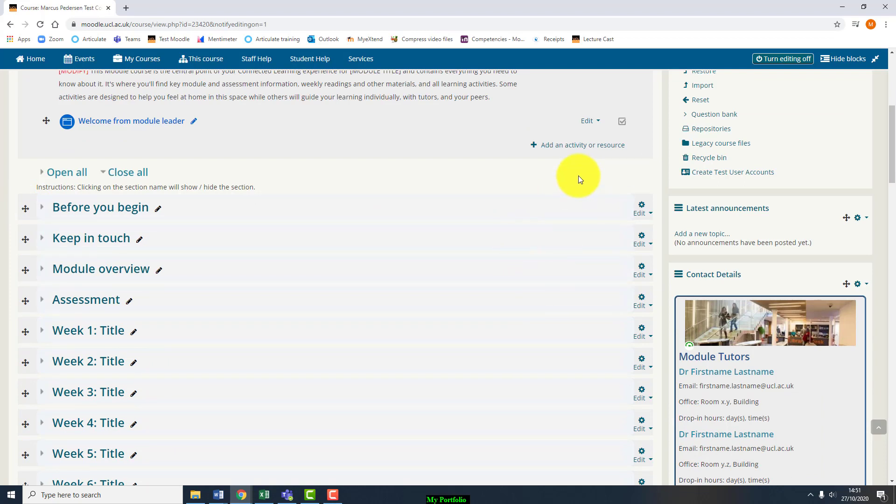
scroll(600, 178, "up", 4)
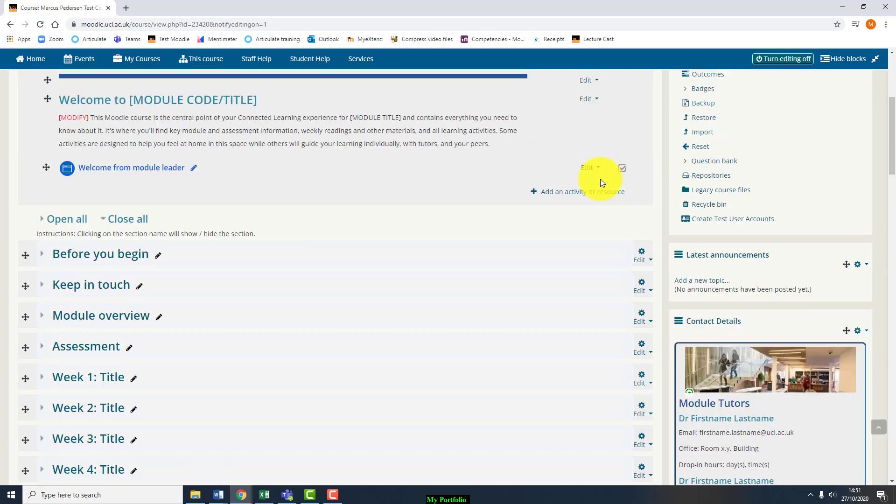
scroll(623, 194, "up", 3)
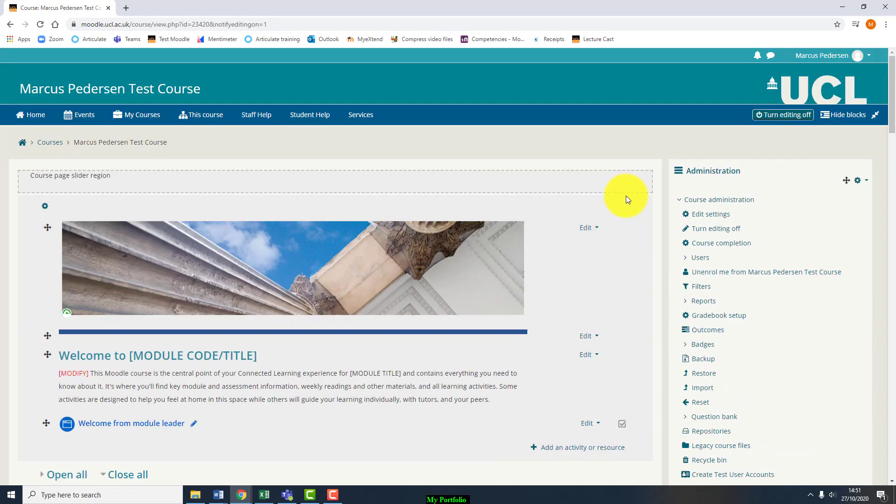
scroll(625, 195, "down", 1)
scroll(626, 195, "down", 9)
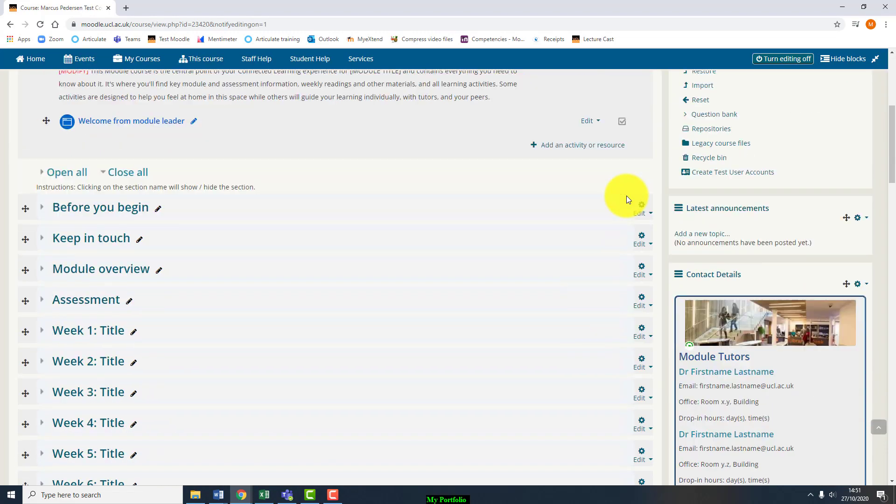
scroll(626, 200, "down", 4)
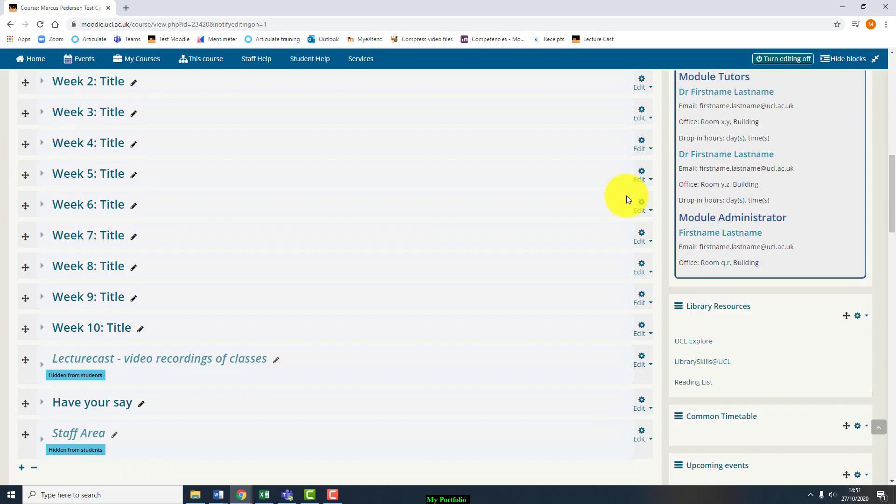
scroll(626, 199, "up", 1)
scroll(626, 199, "up", 13)
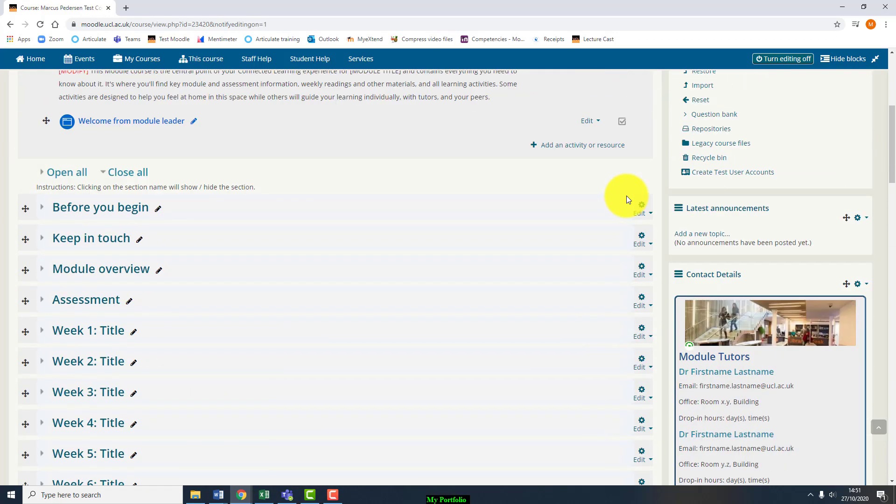
scroll(366, 245, "down", 1)
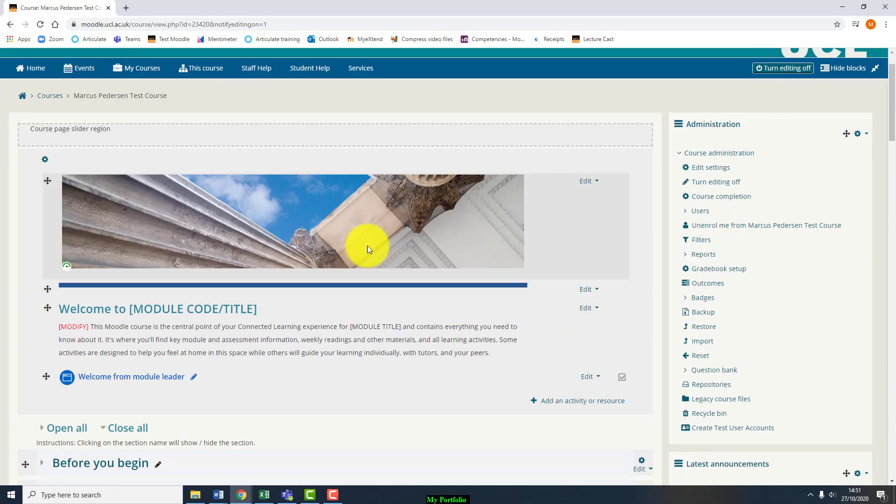
scroll(550, 225, "down", 2)
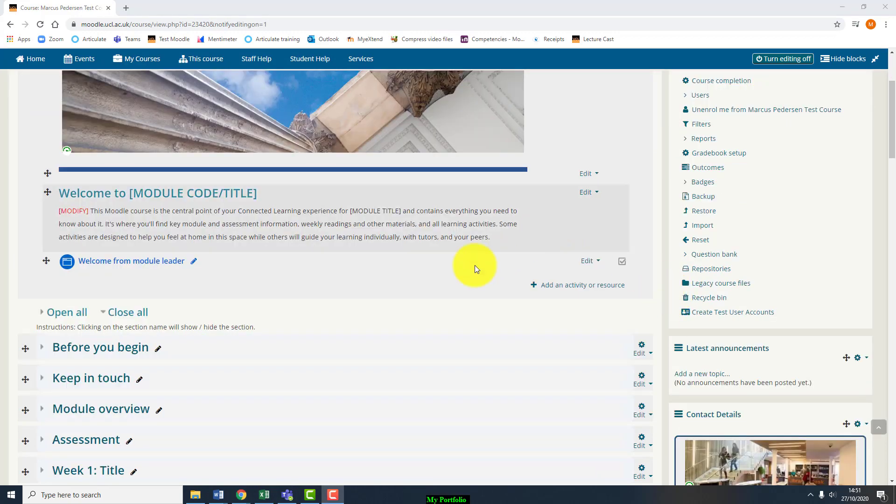
scroll(469, 274, "up", 2)
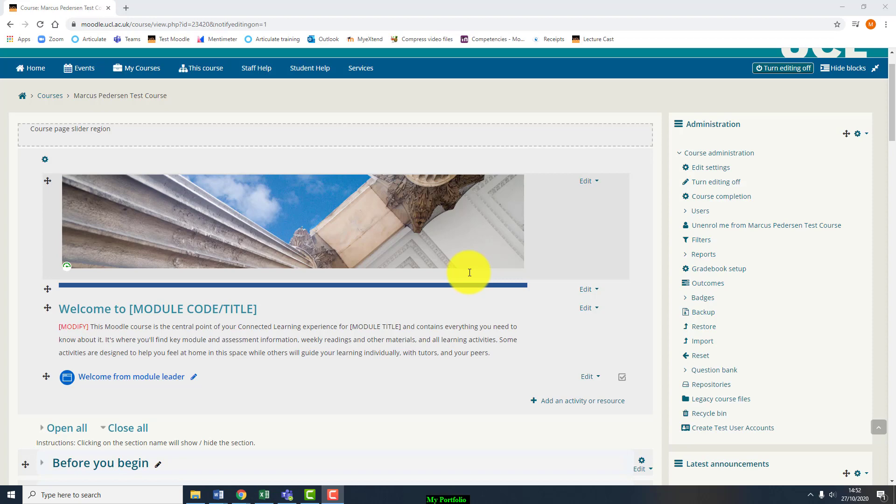
scroll(470, 272, "down", 2)
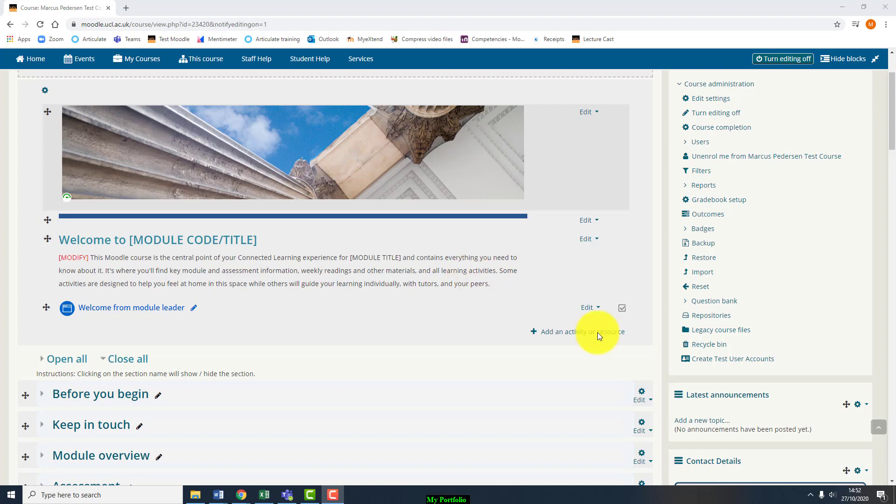
scroll(597, 294, "down", 3)
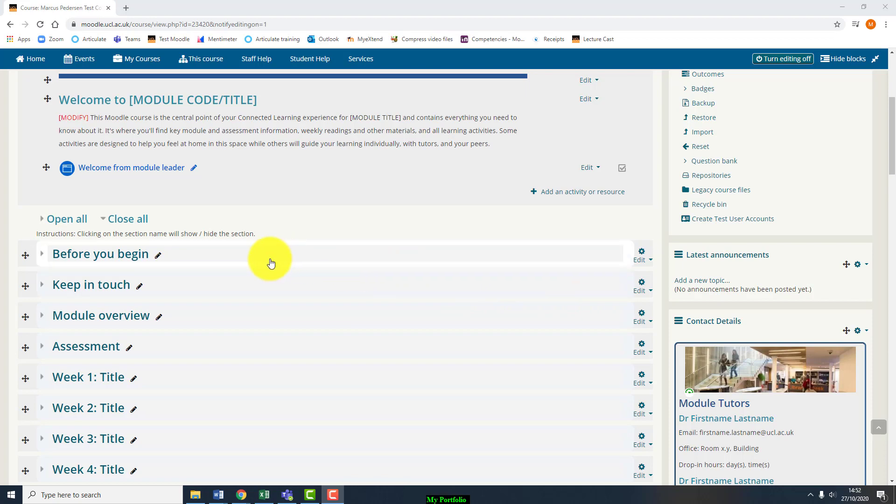
Step: Expand the Before you begin section and open its activity or resource chooser
left_click(75, 260)
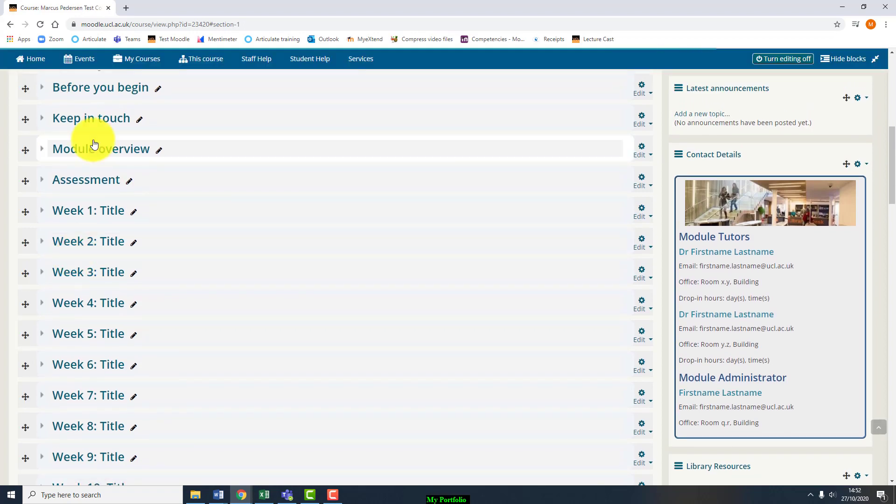
left_click(39, 93)
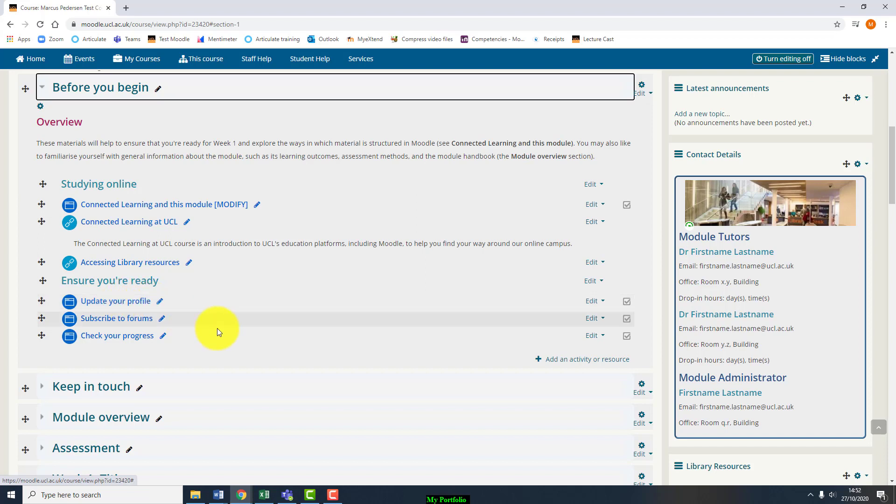
left_click(567, 362)
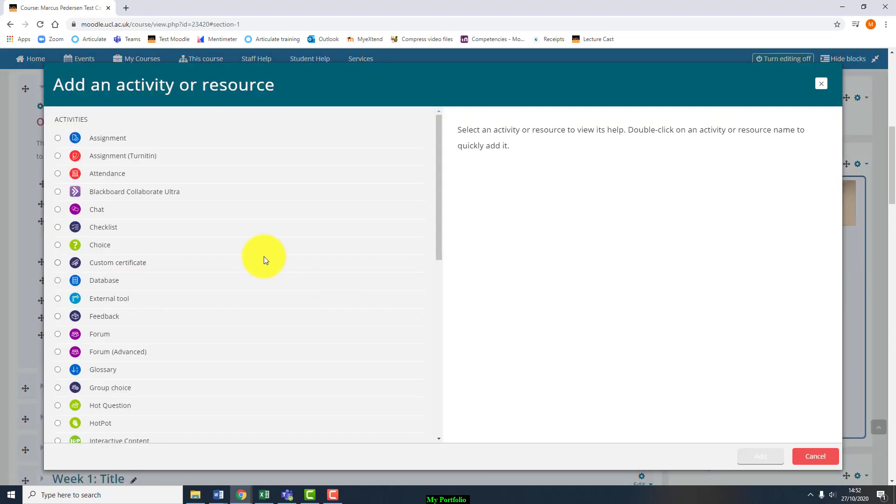
Step: Pick Zoom meeting in the chooser, after comparing it with Quiz, and add it
scroll(264, 256, "down", 8)
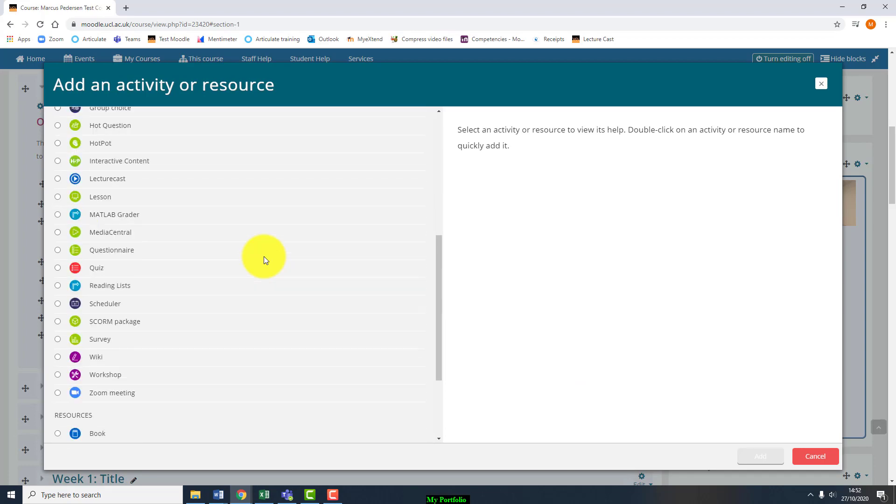
scroll(264, 260, "down", 1)
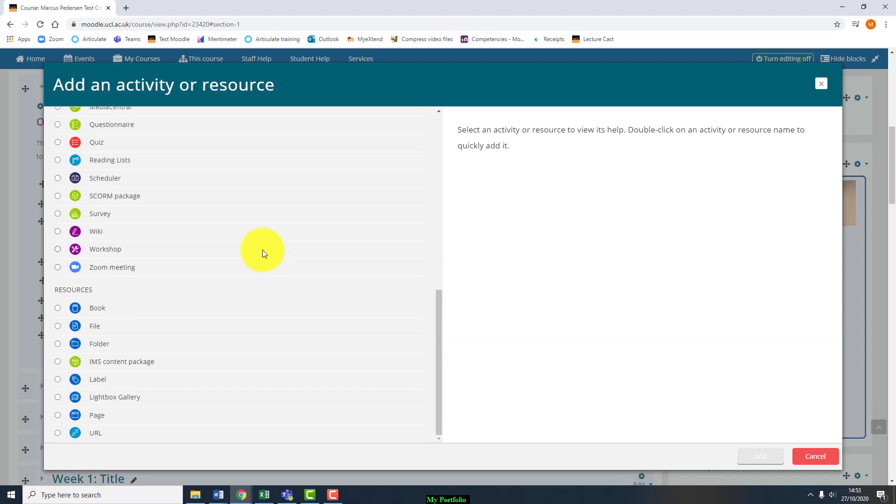
scroll(262, 250, "up", 10)
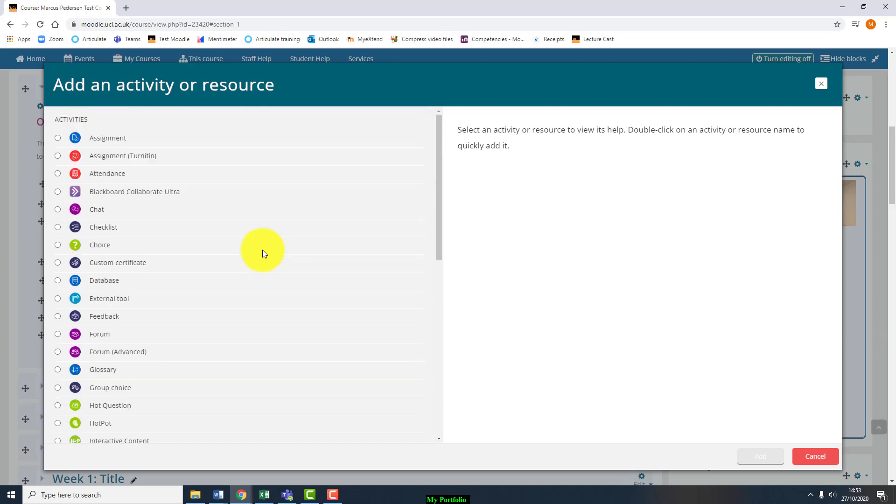
scroll(262, 250, "down", 8)
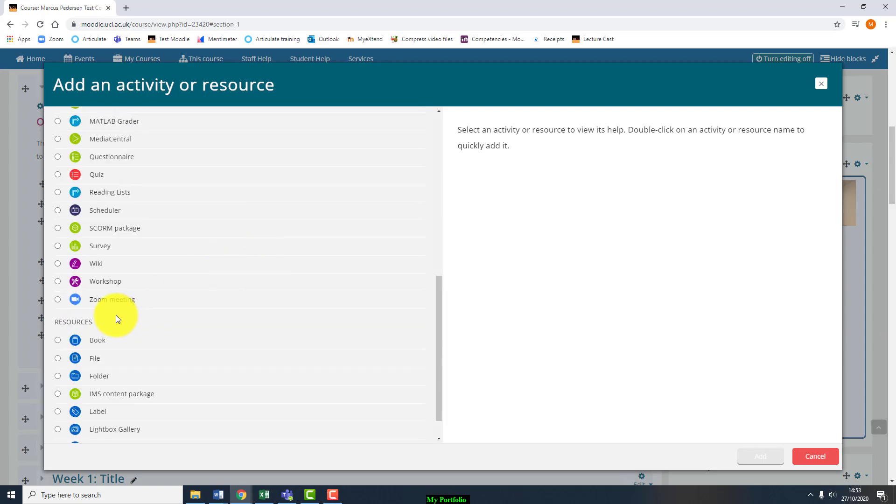
left_click(103, 301)
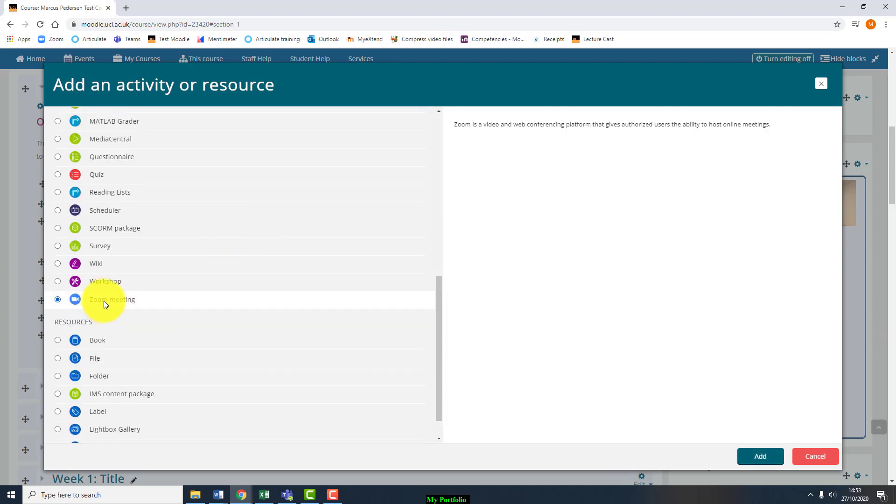
left_click_drag(452, 124, 770, 124)
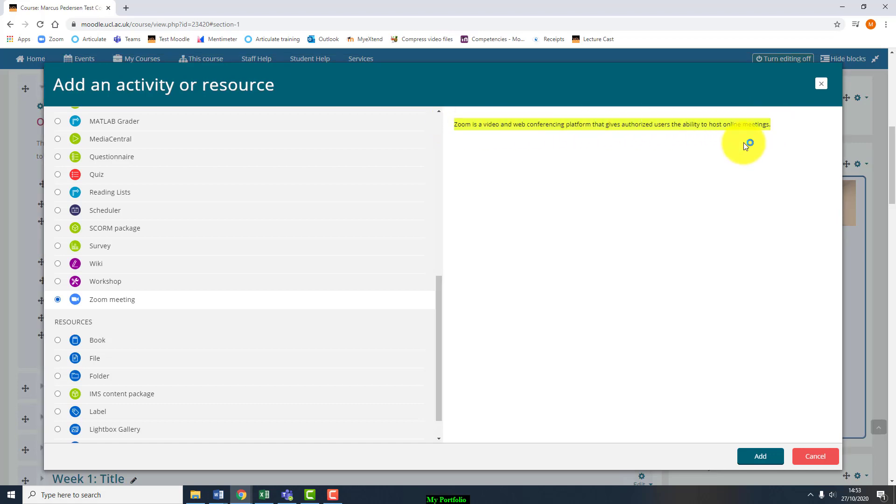
left_click(58, 175)
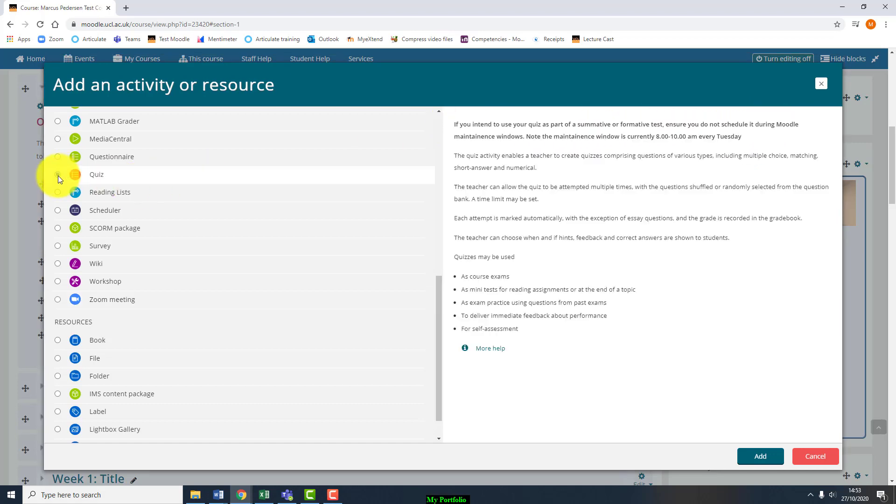
left_click_drag(572, 339, 452, 125)
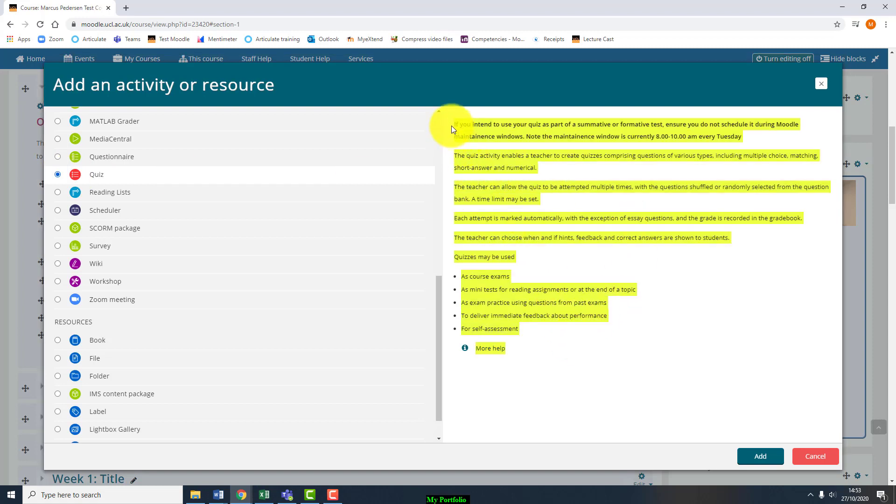
left_click(56, 300)
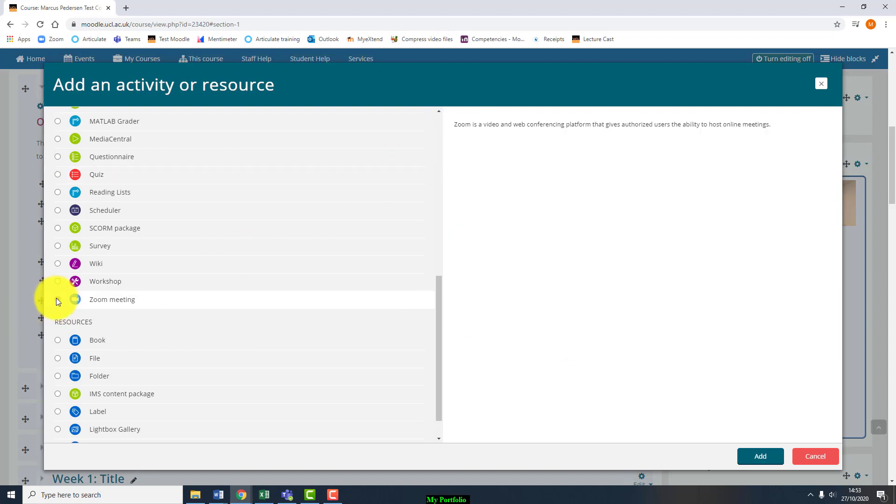
left_click_drag(776, 127, 503, 135)
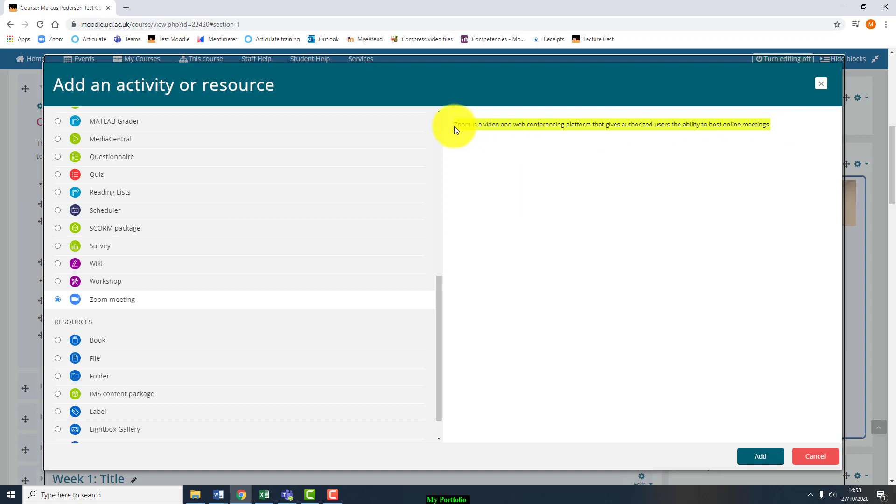
left_click(759, 457)
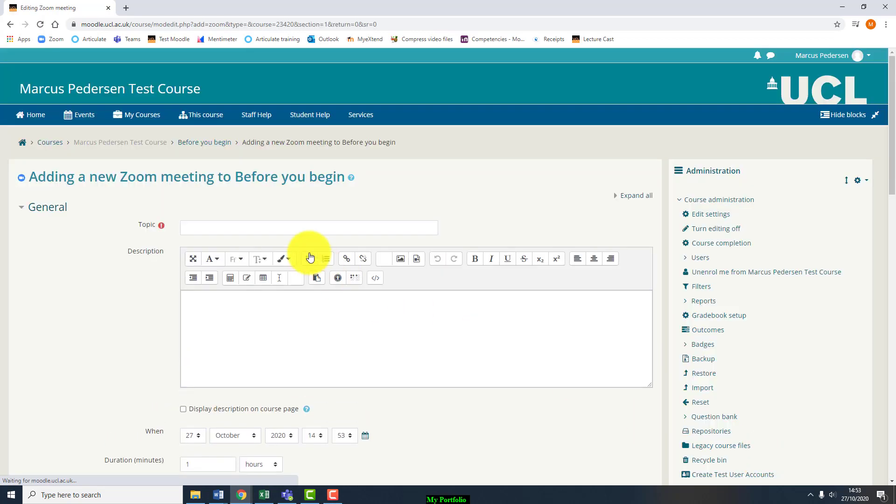
left_click(301, 228)
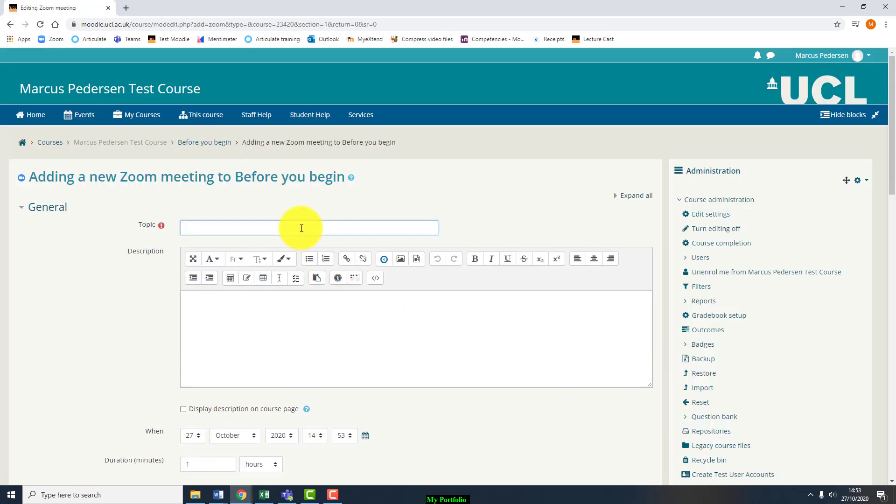
Step: Enter topic 'Test to be deleted' and a description shown on the course page
type("Te")
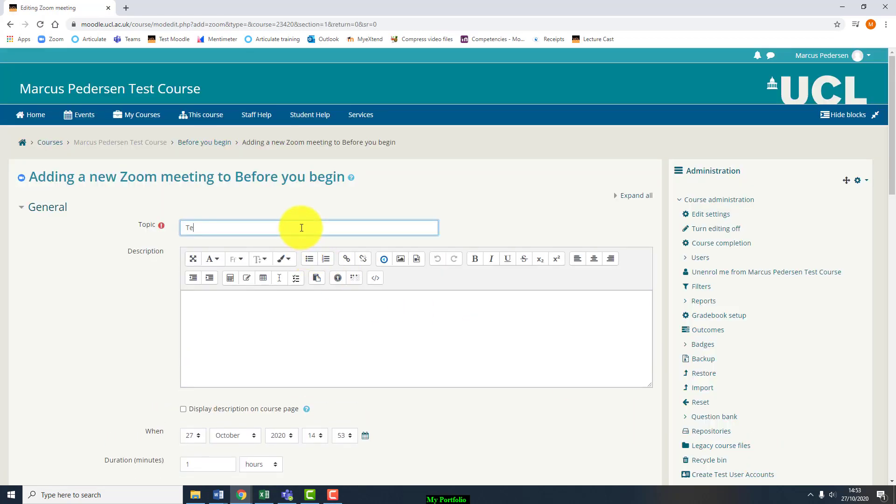
type("st to be deleted")
scroll(302, 227, "down", 1)
left_click(228, 299)
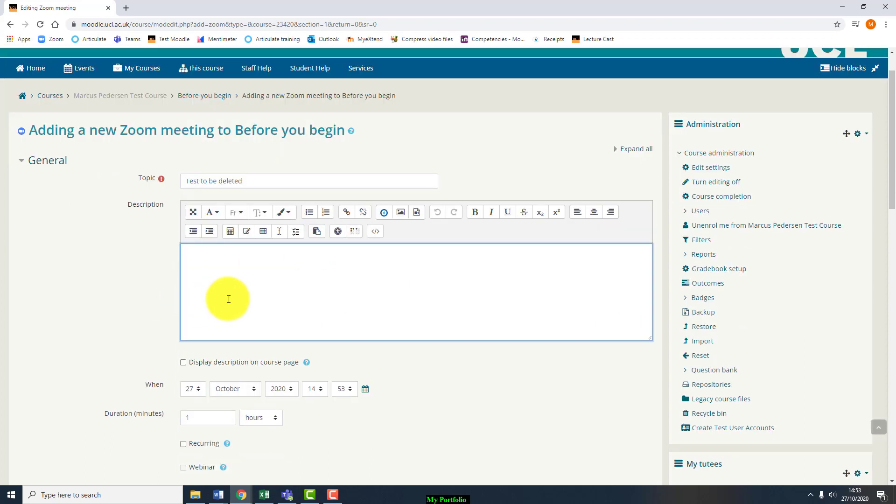
type("This will show up only if you tick the box")
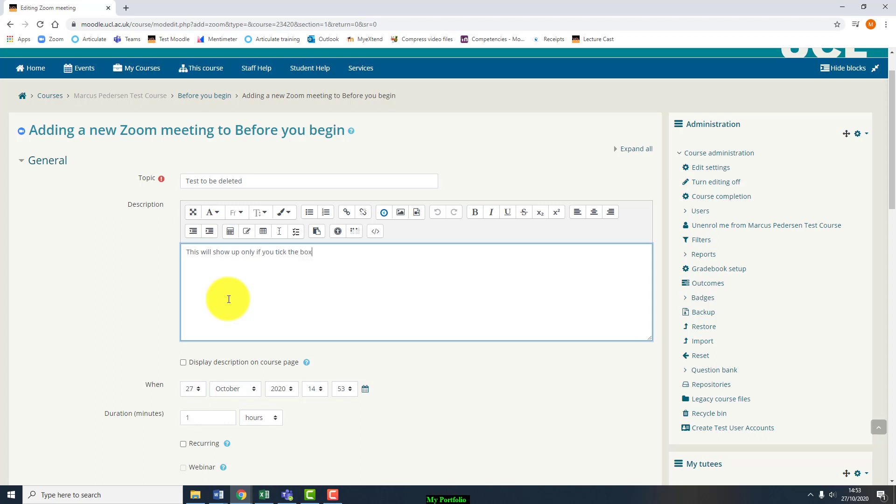
type(" below")
scroll(220, 313, "down", 2)
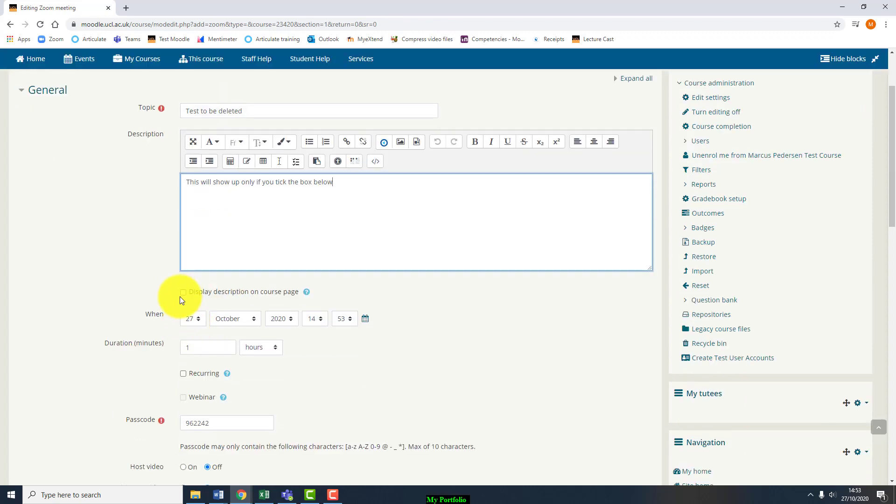
left_click(183, 293)
scroll(187, 334, "down", 1)
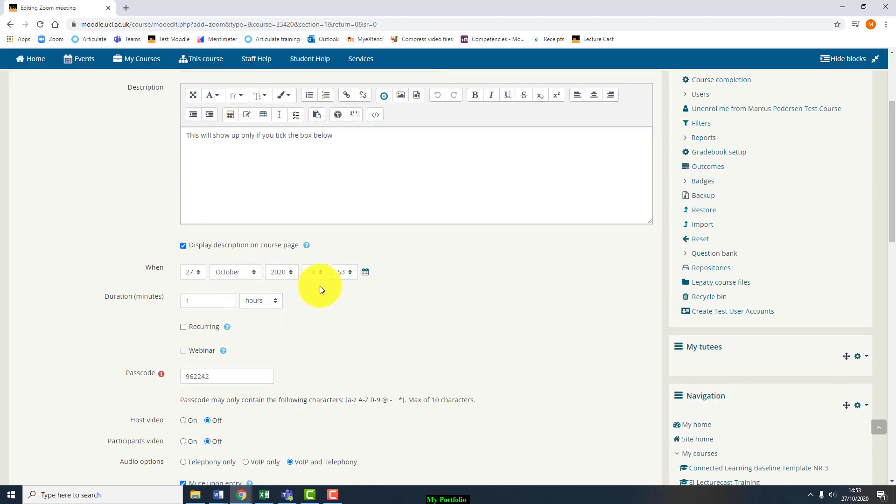
scroll(288, 322, "down", 1)
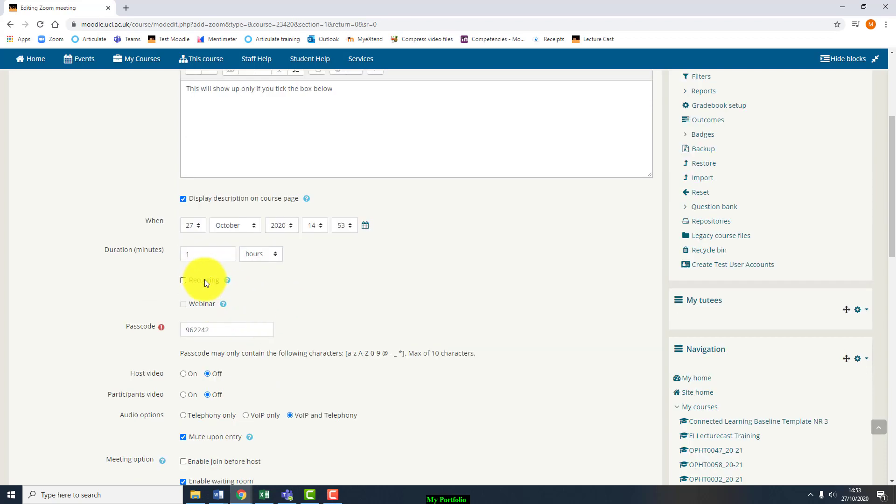
double_click(219, 331)
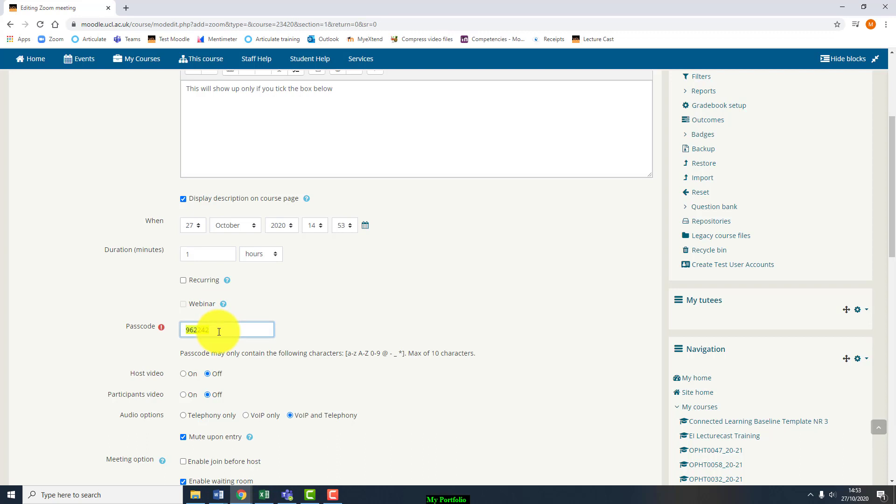
key("BackSpace")
type("000")
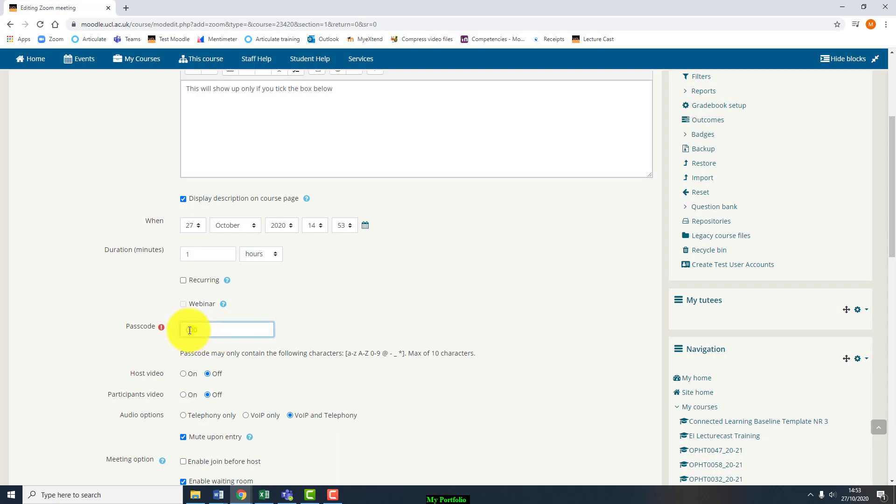
left_click(366, 105)
type("Passcode is ")
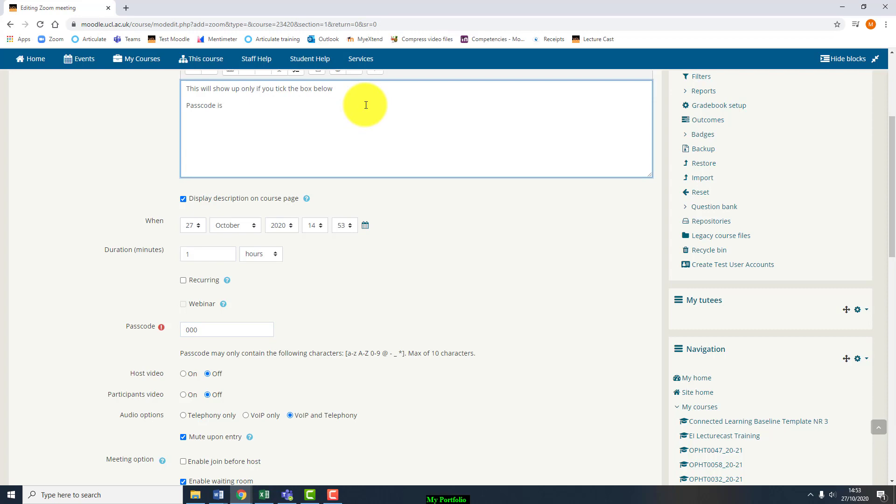
type("000")
scroll(289, 338, "down", 1)
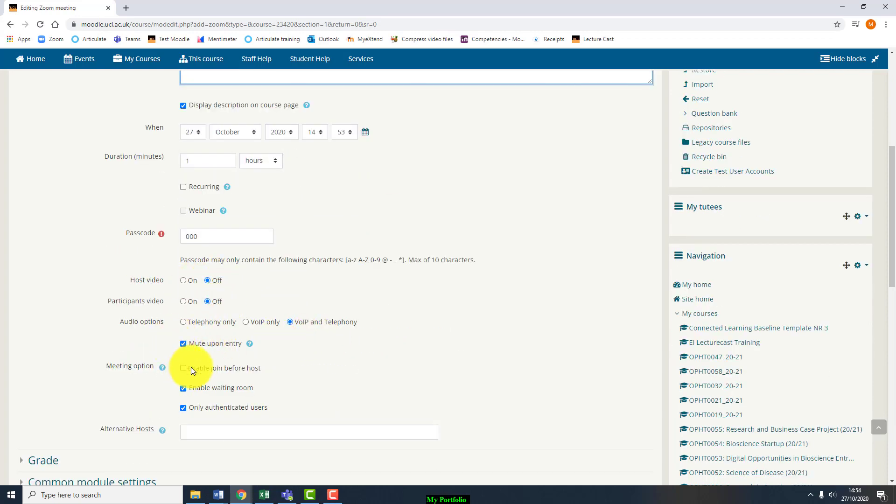
Step: Try saving the Zoom meeting, which fails with a 'Zoom received a bad request' error
scroll(278, 374, "down", 1)
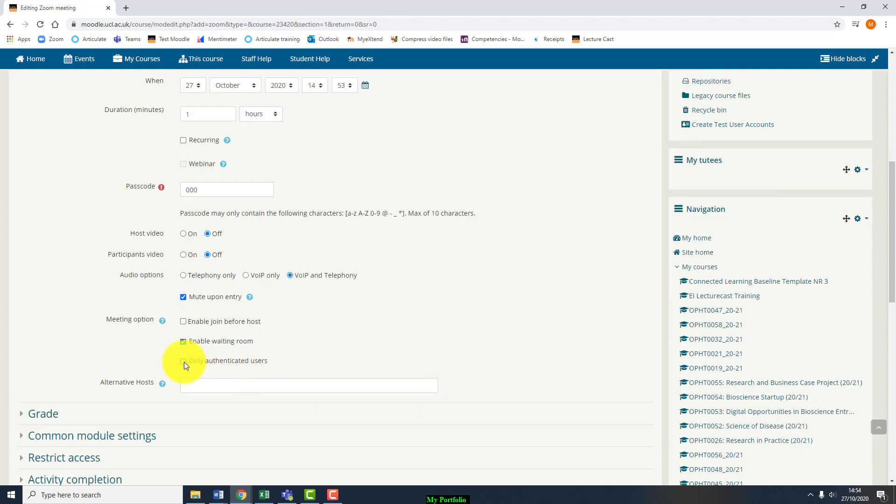
scroll(186, 365, "down", 1)
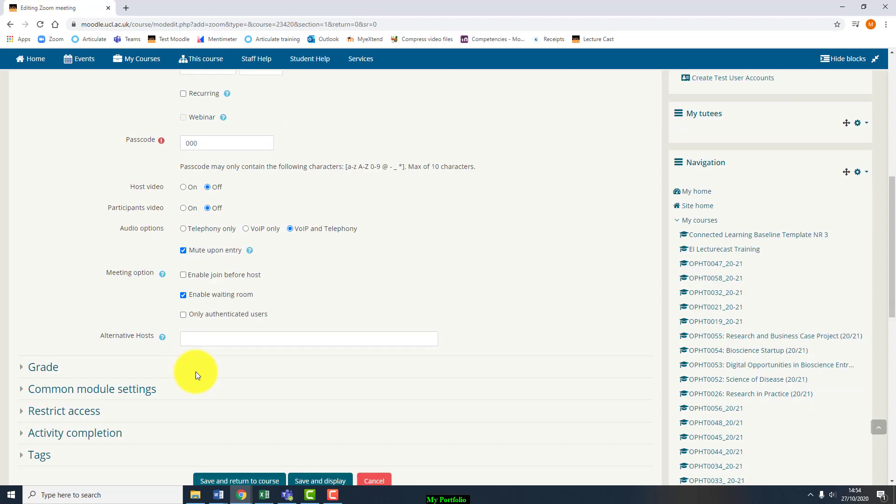
left_click(205, 339)
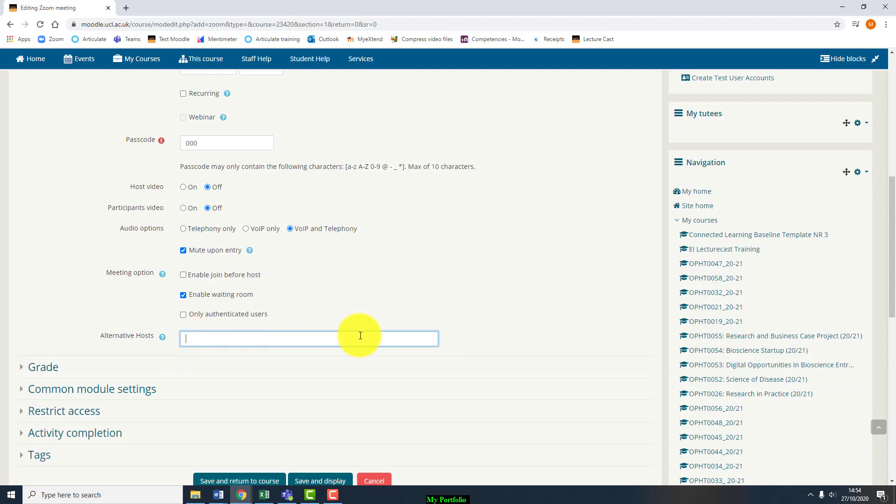
scroll(265, 418, "down", 1)
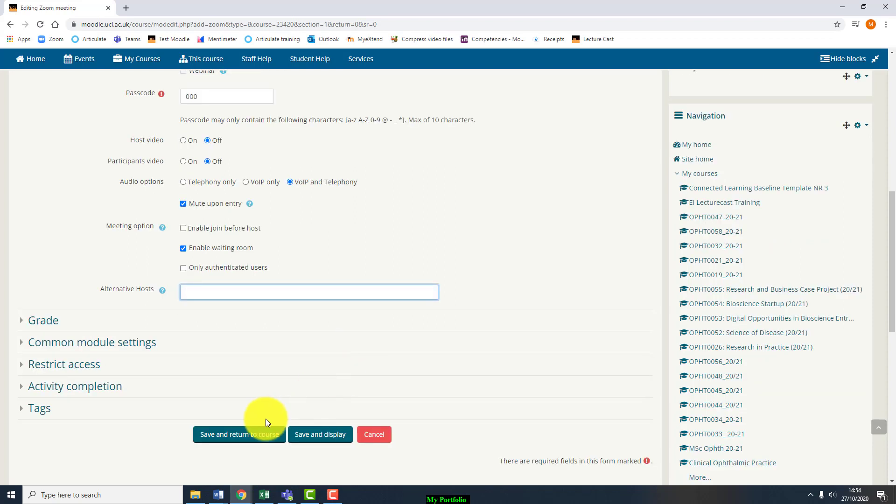
left_click(246, 436)
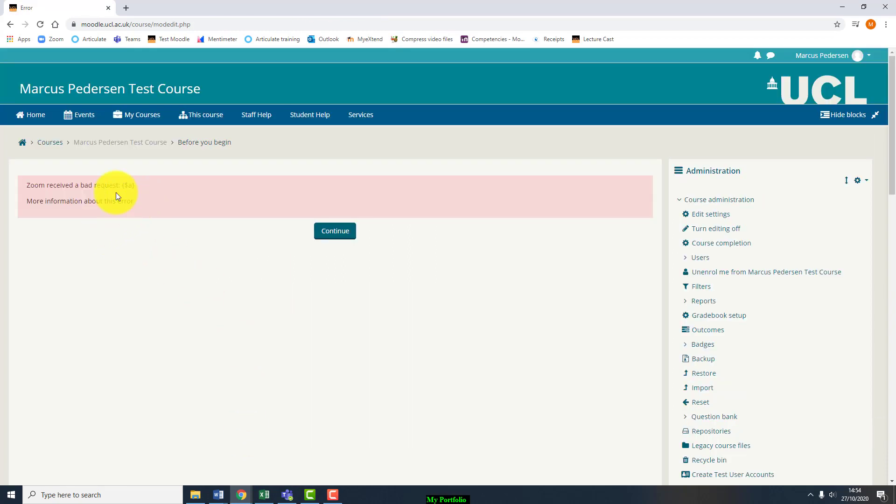
left_click_drag(116, 192, 27, 179)
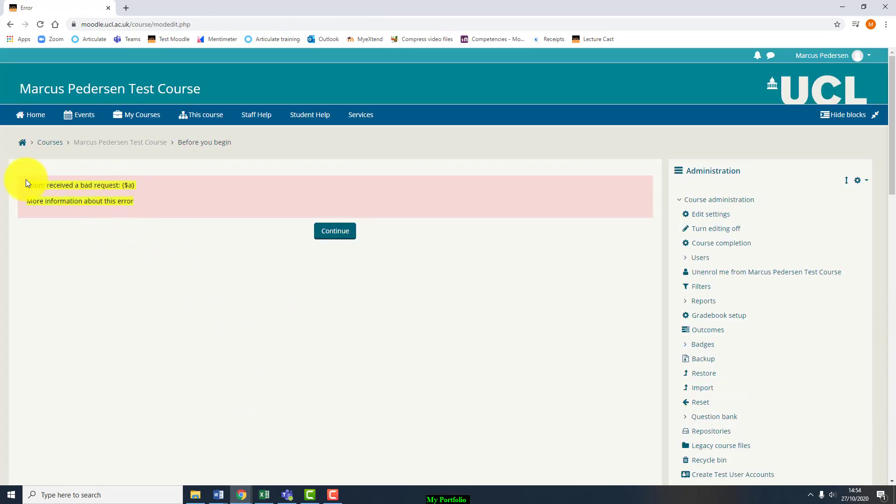
left_click(130, 7)
Step: Go to ucl.zoom.us and sign in to reach the Zoom profile page
type("ucl")
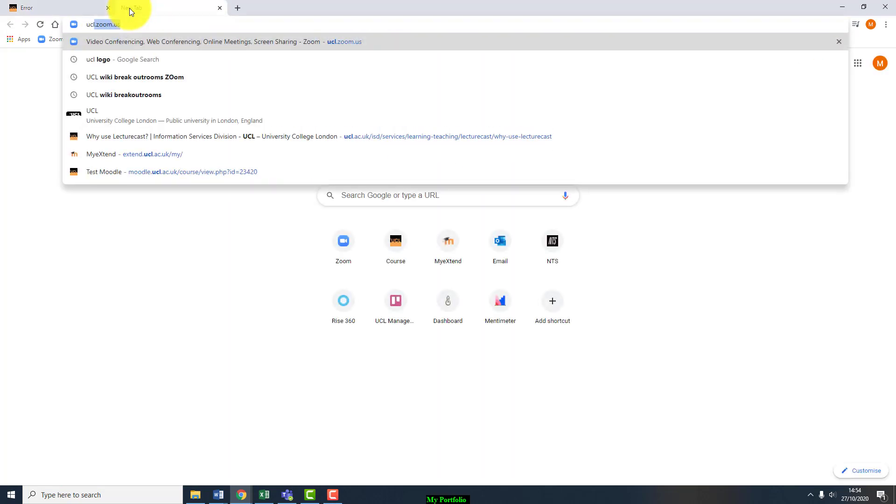
key("Return")
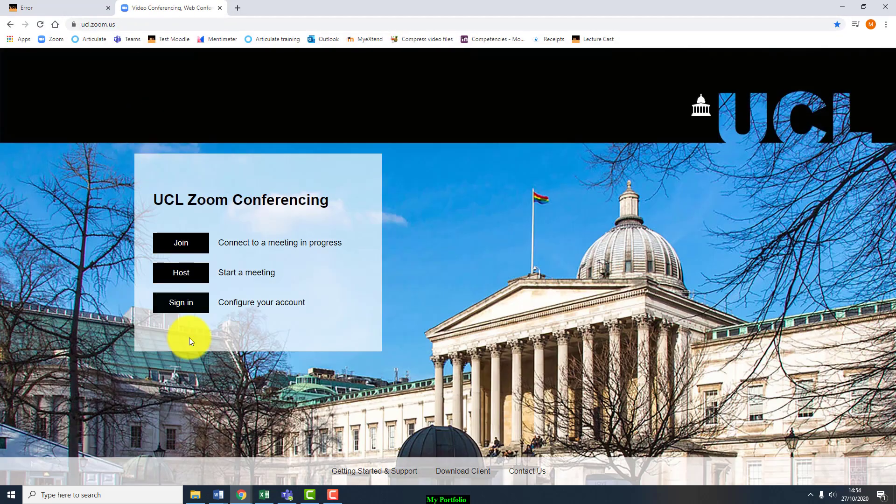
left_click(190, 308)
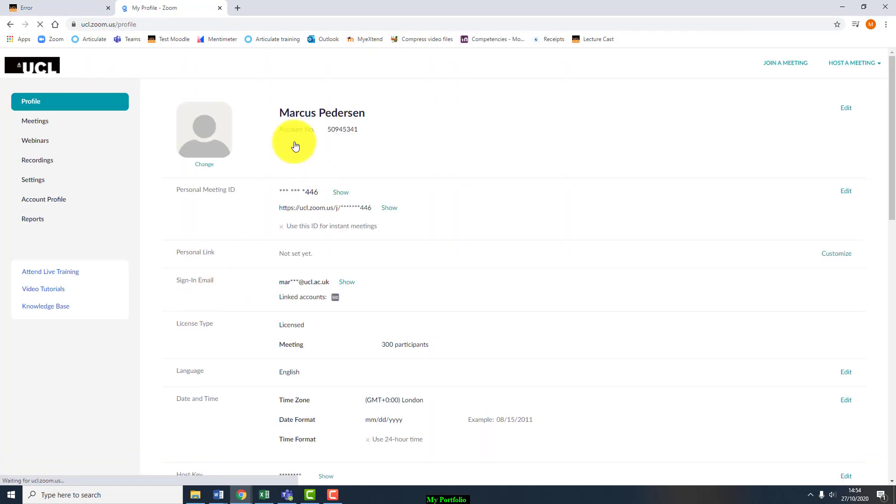
Step: Return from the error page to the course and add a new Zoom meeting to Before you begin
left_click(59, 11)
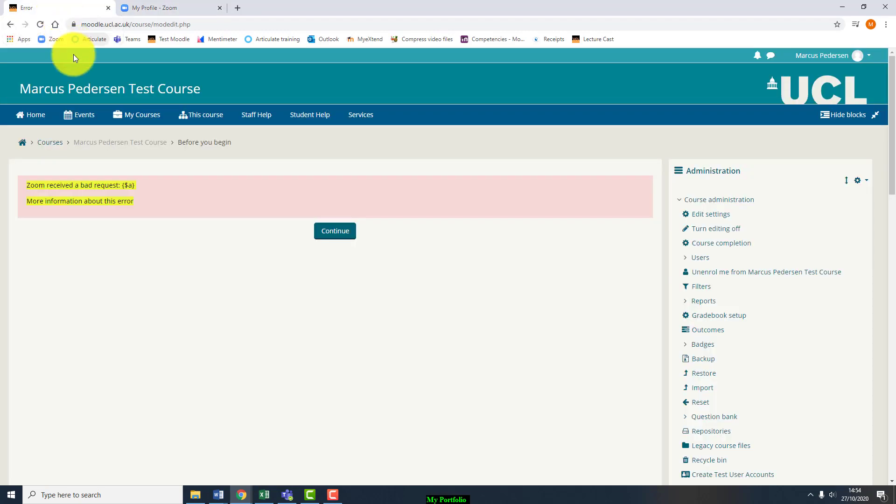
left_click(95, 147)
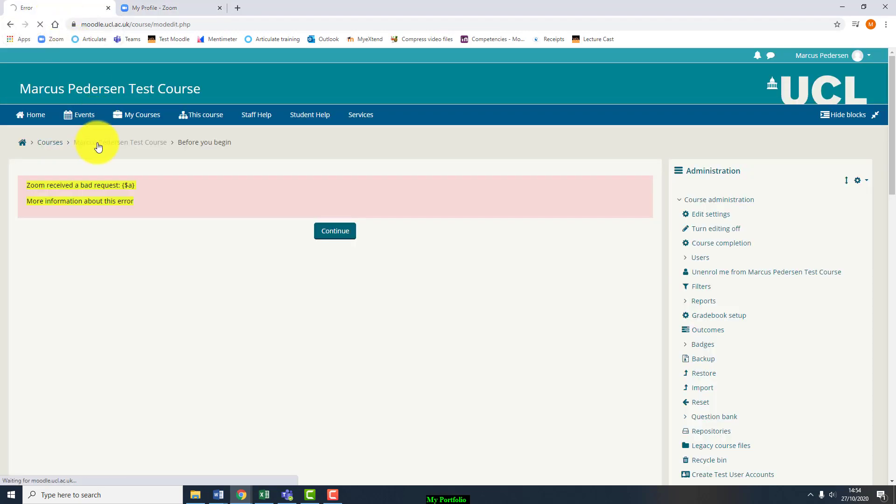
scroll(169, 340, "down", 5)
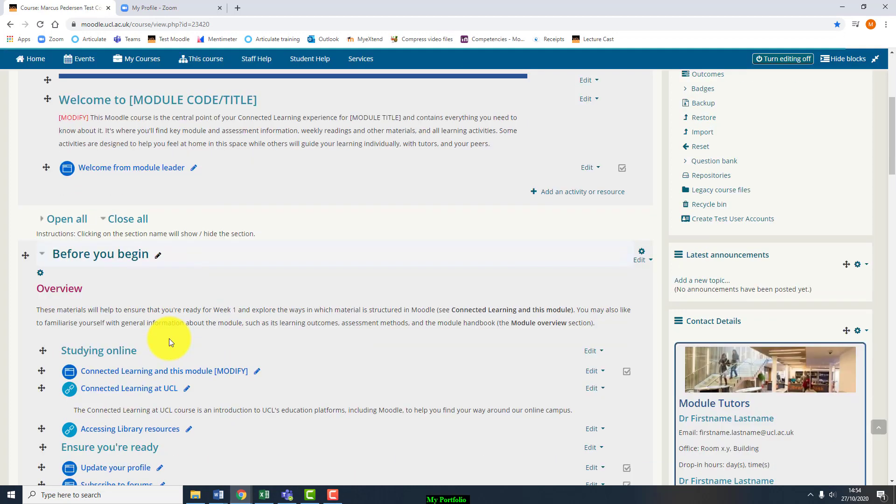
scroll(169, 341, "down", 3)
left_click(567, 387)
scroll(182, 332, "down", 3)
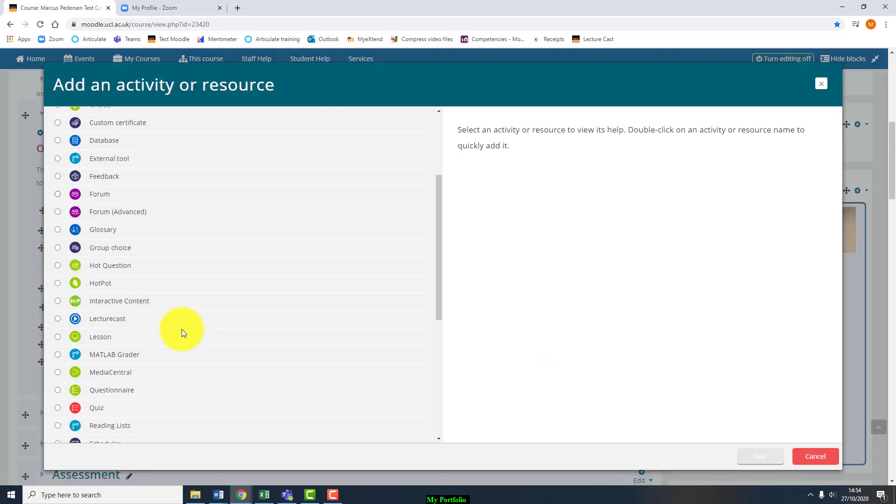
scroll(182, 332, "down", 3)
left_click(58, 392)
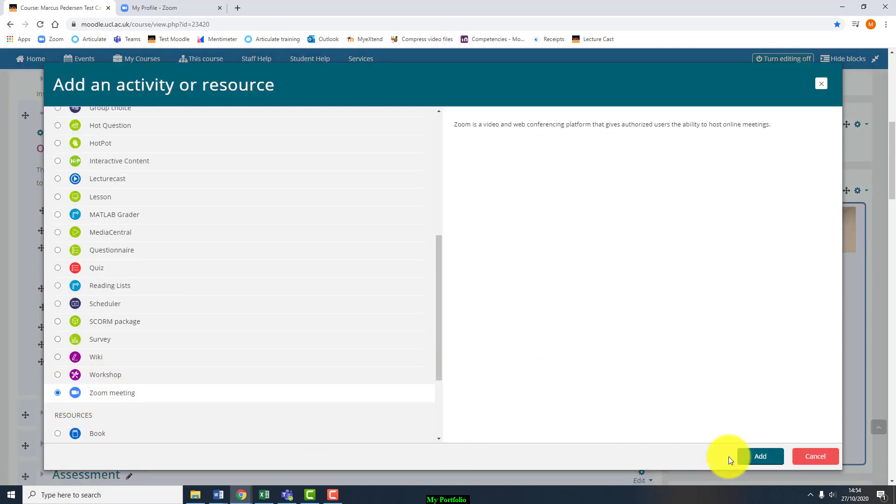
left_click(751, 456)
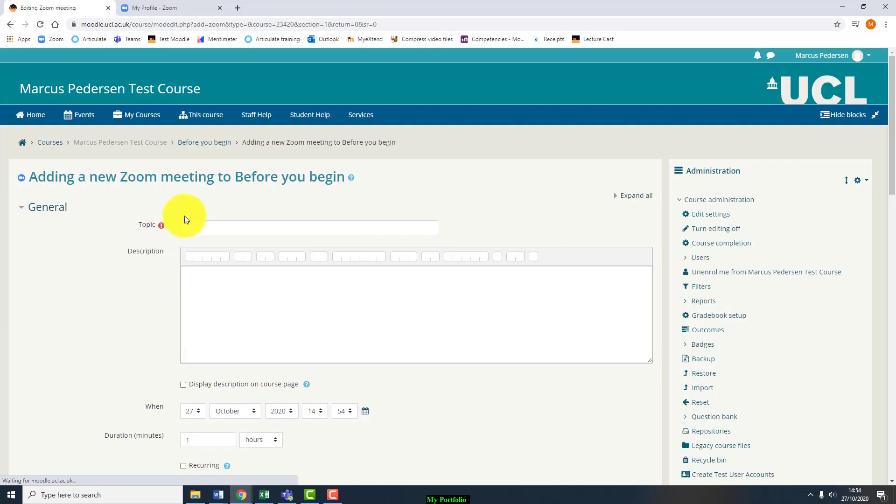
Step: Enter topic 'Test' and description 'test', set to display on the course page
left_click(236, 227)
type("Test")
left_click(246, 315)
type("test")
scroll(246, 316, "down", 3)
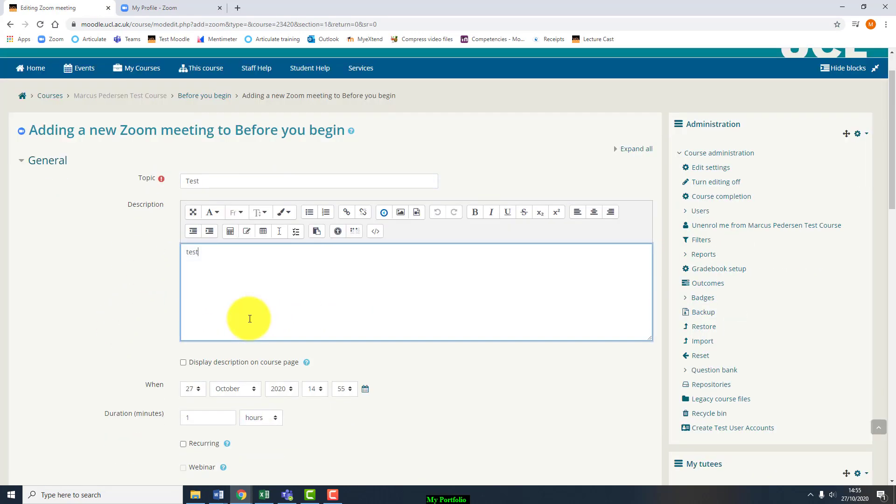
left_click(195, 247)
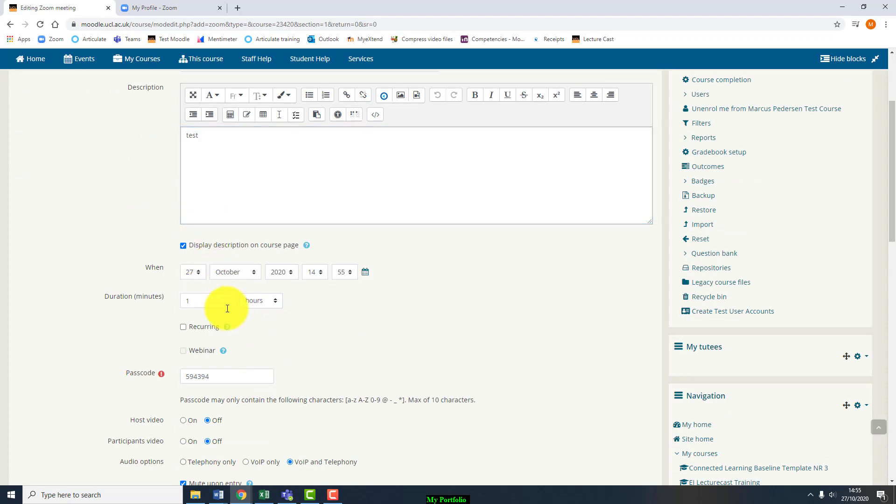
scroll(231, 287, "down", 2)
double_click(231, 283)
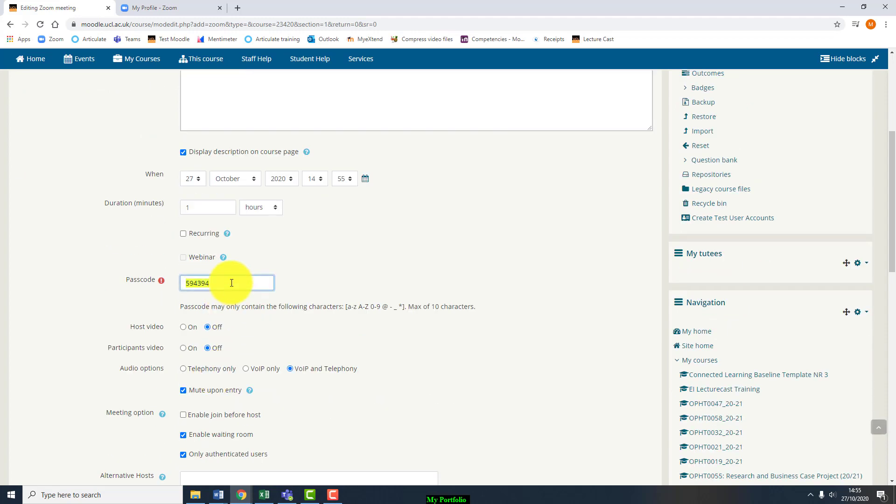
scroll(248, 275, "up", 2)
left_click(296, 200)
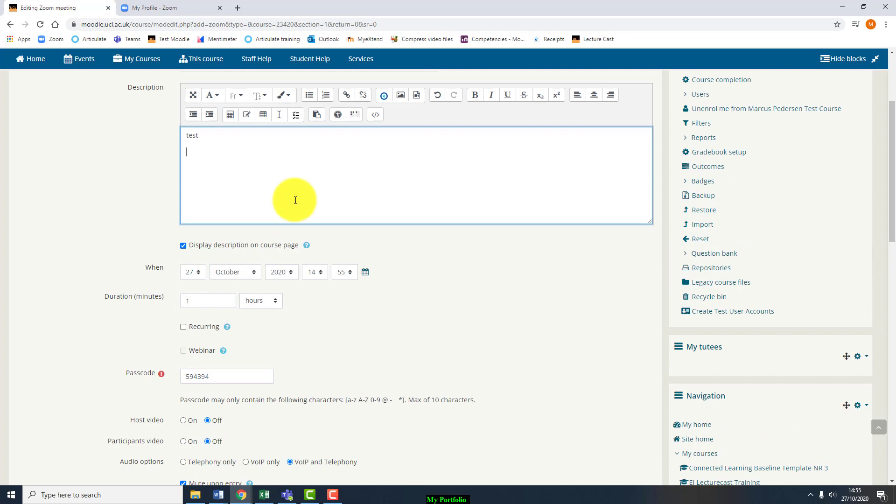
key("Return")
scroll(289, 202, "down", 1)
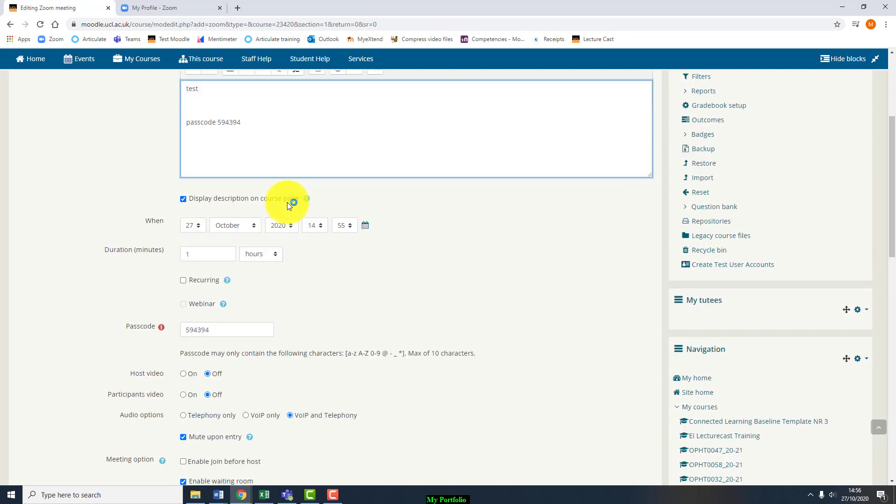
scroll(287, 202, "down", 6)
left_click(268, 393)
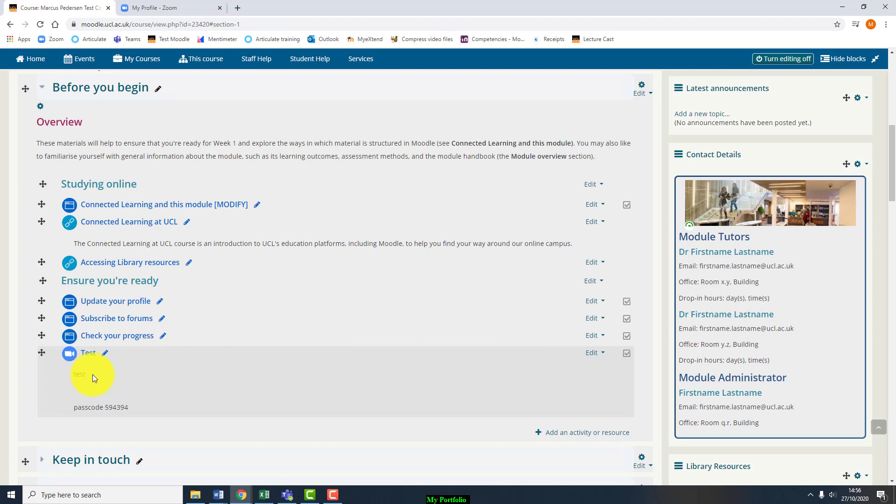
Step: Highlight the passcode line beneath the Test Zoom meeting in Before you begin
left_click_drag(74, 407, 147, 407)
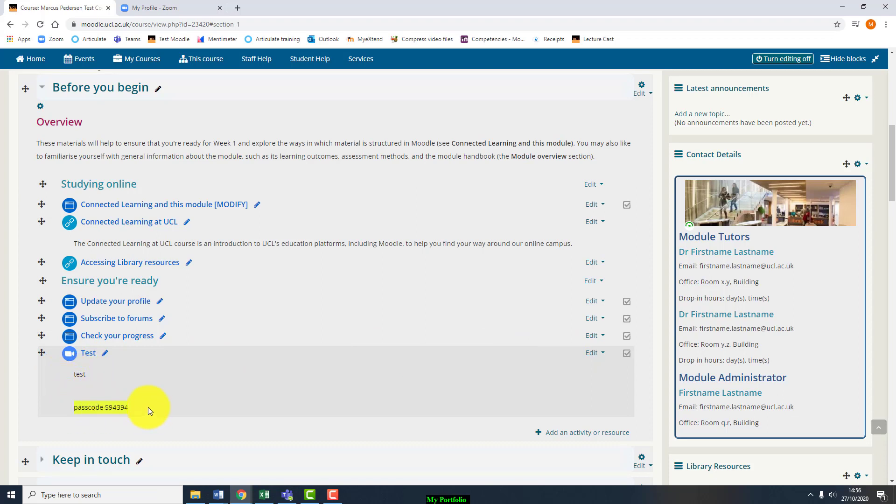